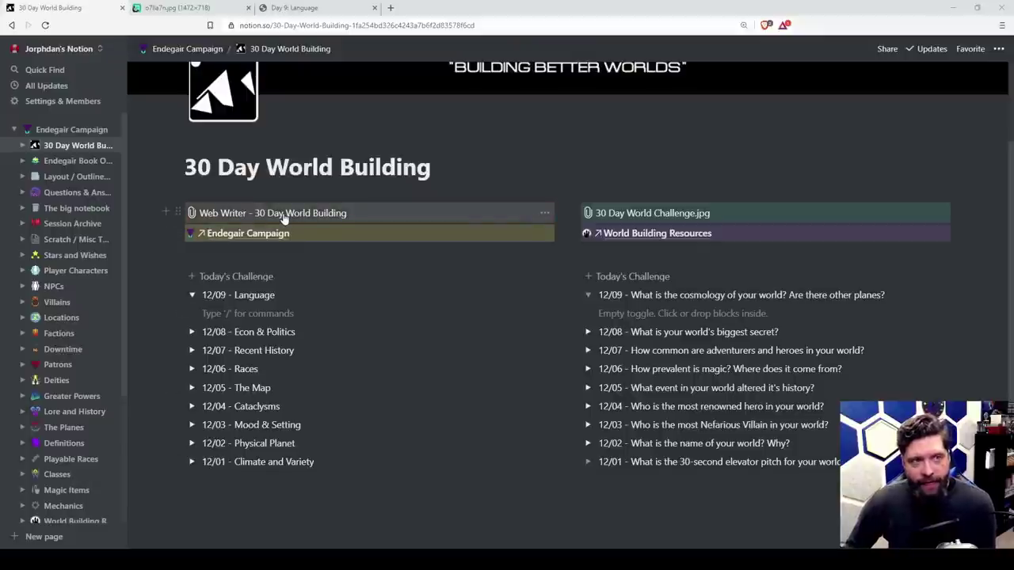
- Switch to the 'Day 9: Language' guide and read down to its Exercise and Bonus Exercise sections
{"action": "left_click", "coordinate": [326, 6]}
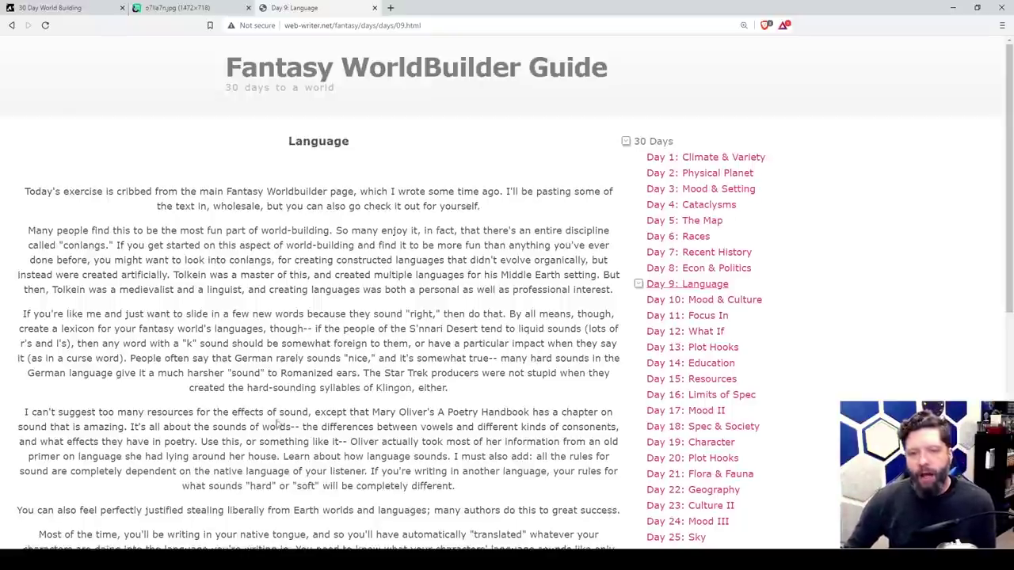
{"action": "scroll", "coordinate": [277, 408], "scroll_direction": "down", "scroll_amount": 4}
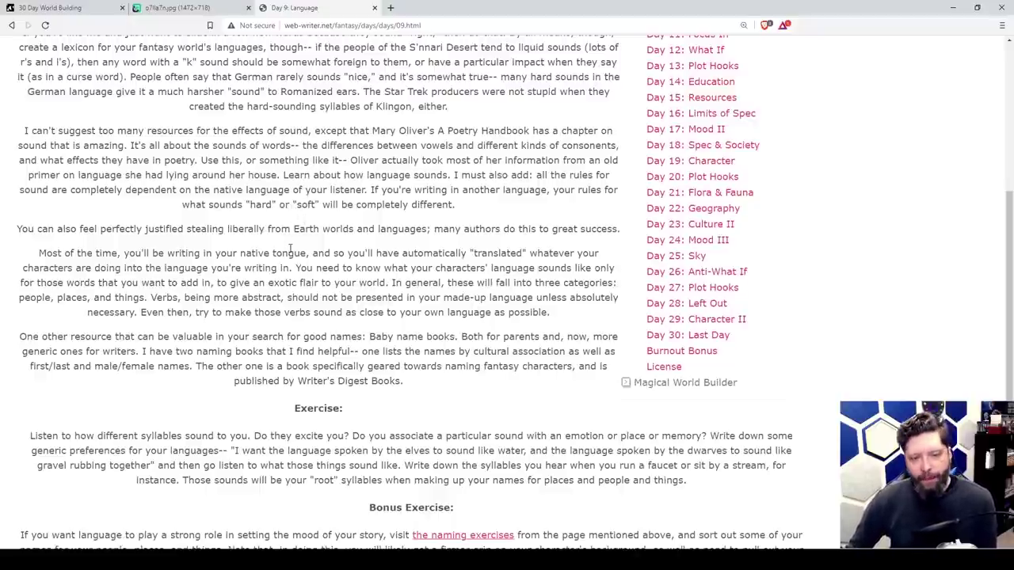
{"action": "scroll", "coordinate": [290, 249], "scroll_direction": "down", "scroll_amount": 2}
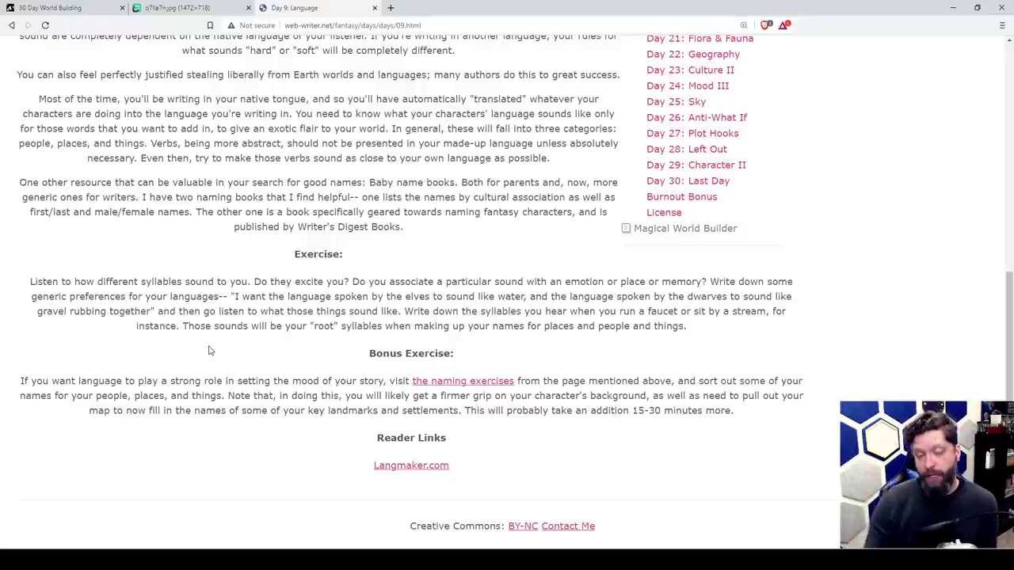
- Follow 'the naming exercises' link and read through Magic Levels, Magical Creatures and Magical Cataclysms
{"action": "left_click", "coordinate": [462, 381]}
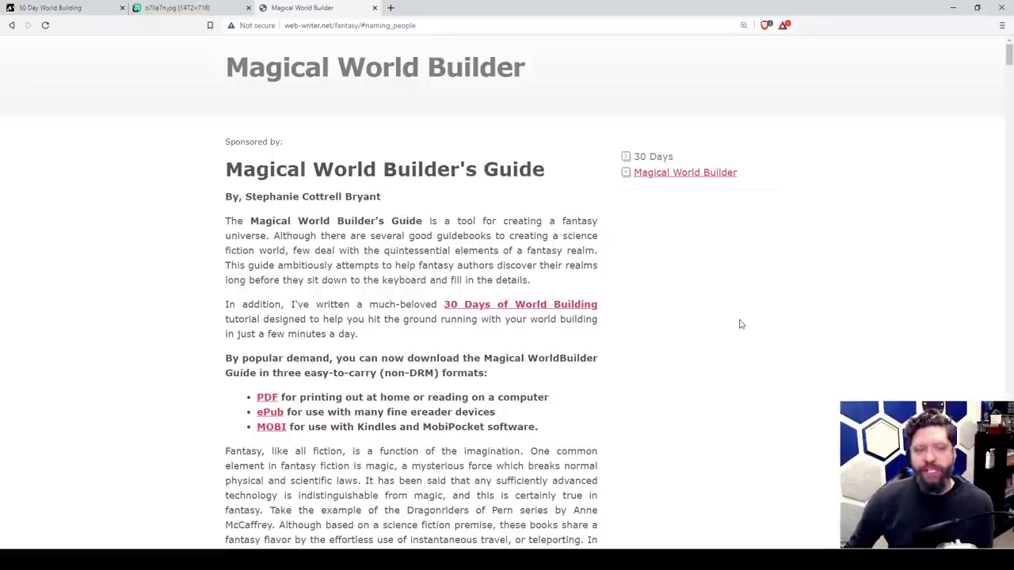
{"action": "scroll", "coordinate": [716, 301], "scroll_direction": "down", "scroll_amount": 2}
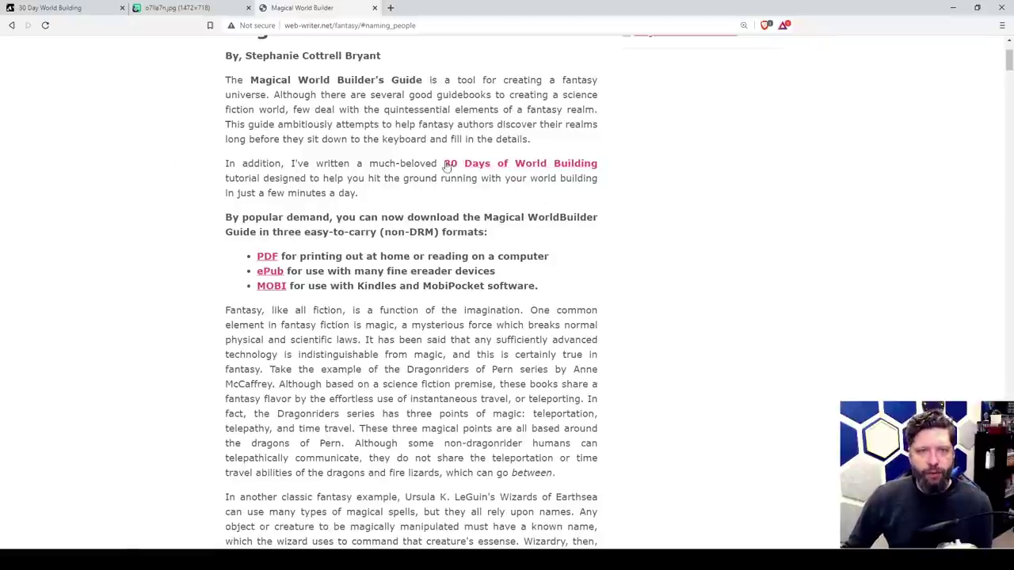
{"action": "scroll", "coordinate": [584, 265], "scroll_direction": "down", "scroll_amount": 2}
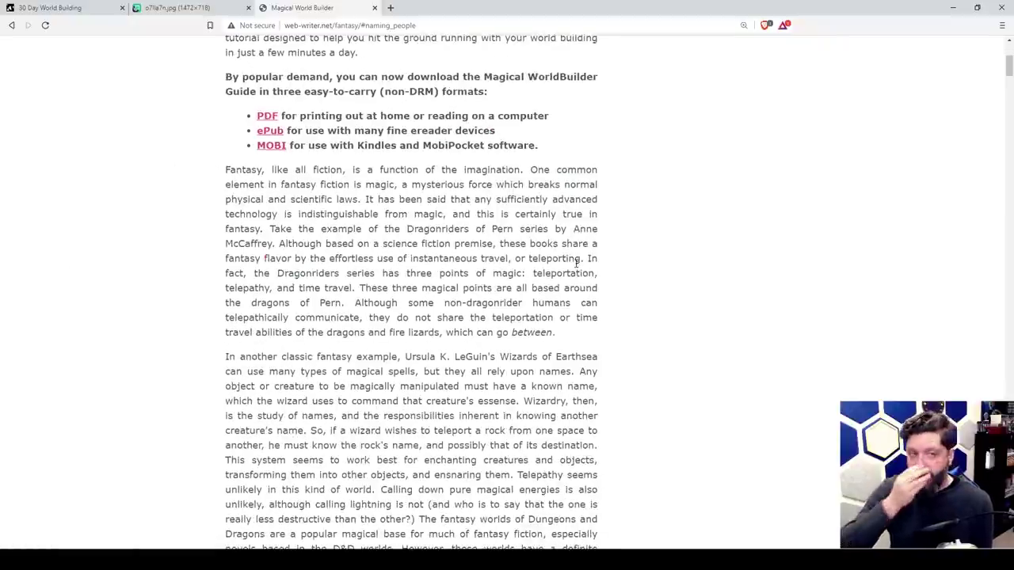
{"action": "scroll", "coordinate": [565, 273], "scroll_direction": "down", "scroll_amount": 2}
{"action": "scroll", "coordinate": [565, 274], "scroll_direction": "down", "scroll_amount": 5}
{"action": "scroll", "coordinate": [293, 202], "scroll_direction": "down", "scroll_amount": 6}
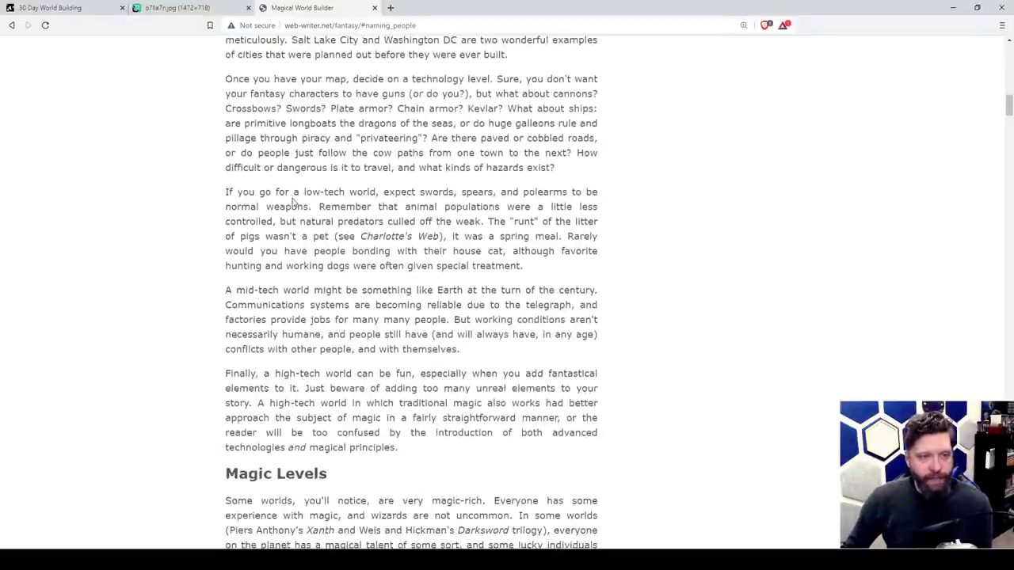
{"action": "scroll", "coordinate": [292, 200], "scroll_direction": "down", "scroll_amount": 4}
{"action": "scroll", "coordinate": [315, 226], "scroll_direction": "down", "scroll_amount": 2}
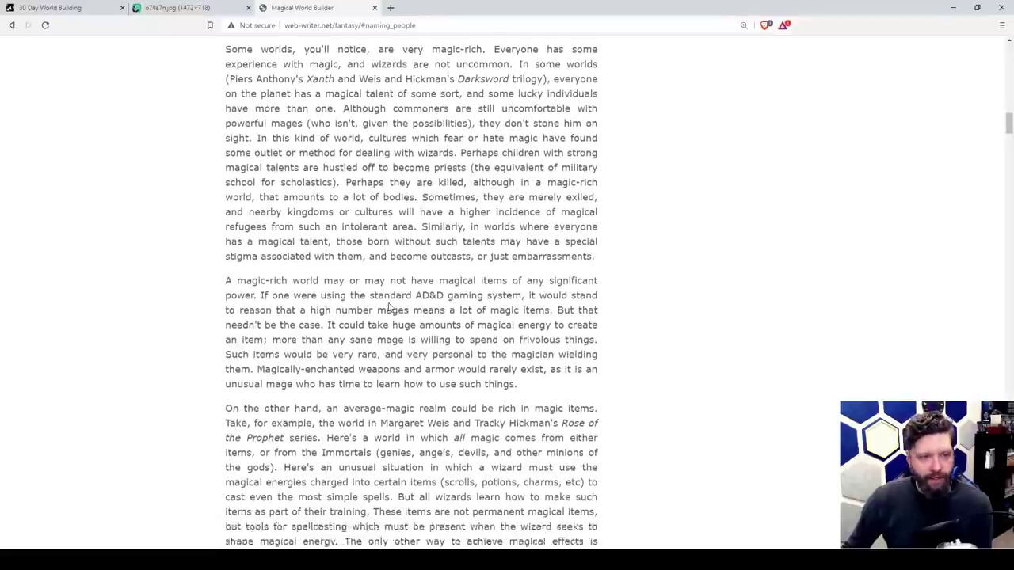
{"action": "scroll", "coordinate": [388, 307], "scroll_direction": "down", "scroll_amount": 2}
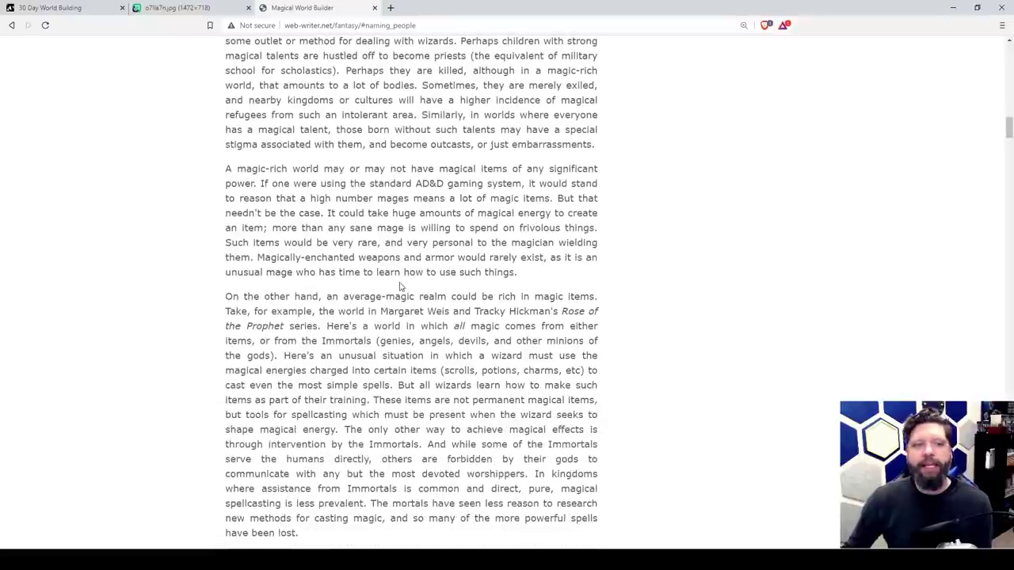
{"action": "scroll", "coordinate": [439, 273], "scroll_direction": "down", "scroll_amount": 6}
{"action": "scroll", "coordinate": [445, 277], "scroll_direction": "down", "scroll_amount": 4}
{"action": "scroll", "coordinate": [348, 210], "scroll_direction": "down", "scroll_amount": 2}
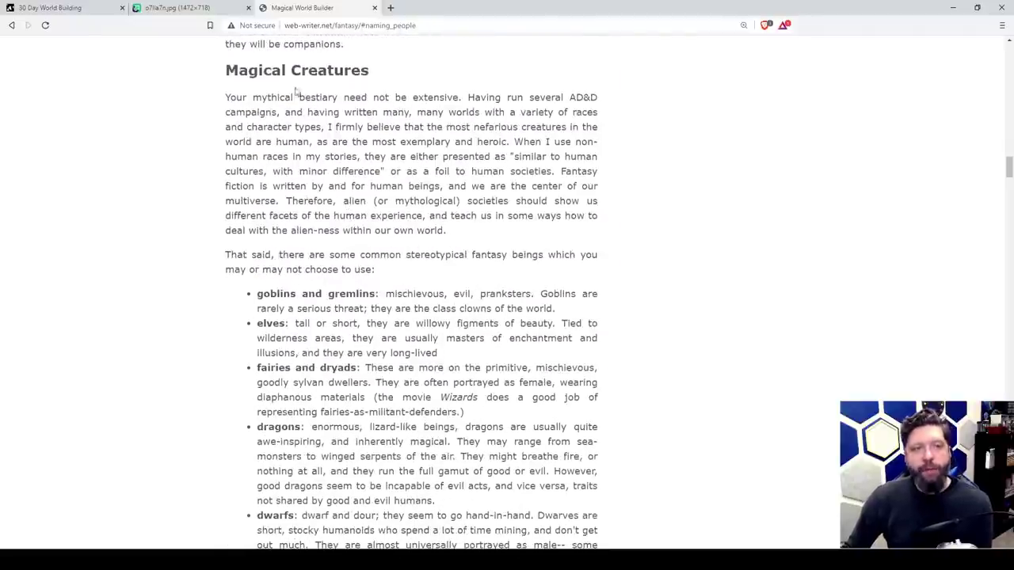
{"action": "scroll", "coordinate": [365, 296], "scroll_direction": "down", "scroll_amount": 2}
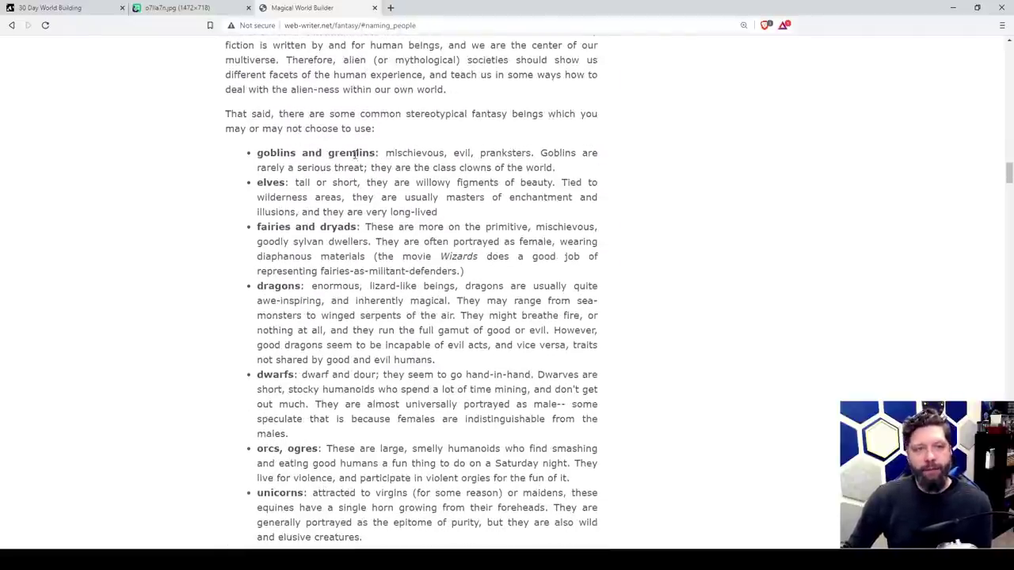
{"action": "scroll", "coordinate": [346, 390], "scroll_direction": "down", "scroll_amount": 7}
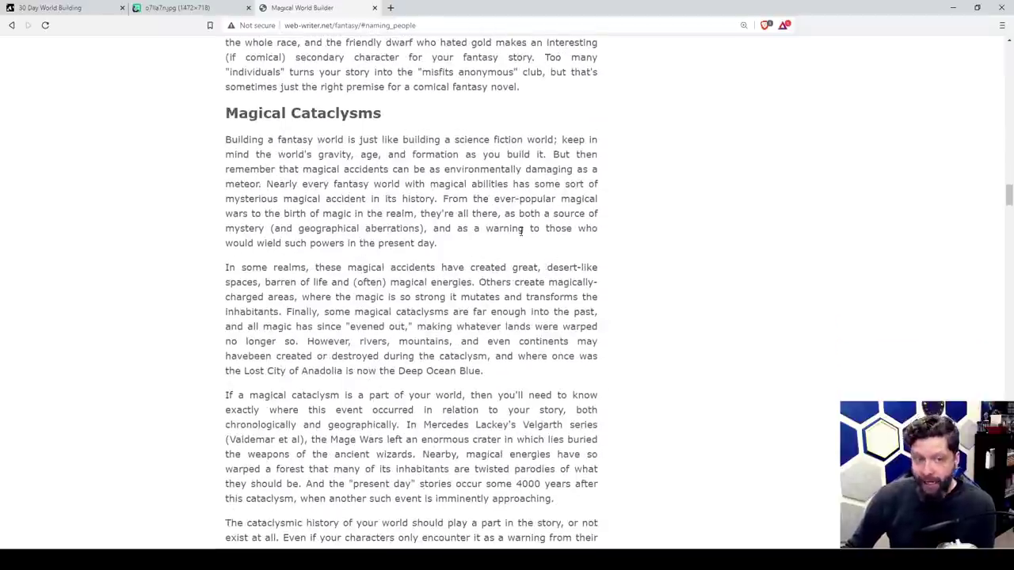
{"action": "scroll", "coordinate": [519, 233], "scroll_direction": "down", "scroll_amount": 2}
{"action": "scroll", "coordinate": [519, 235], "scroll_direction": "down", "scroll_amount": 5}
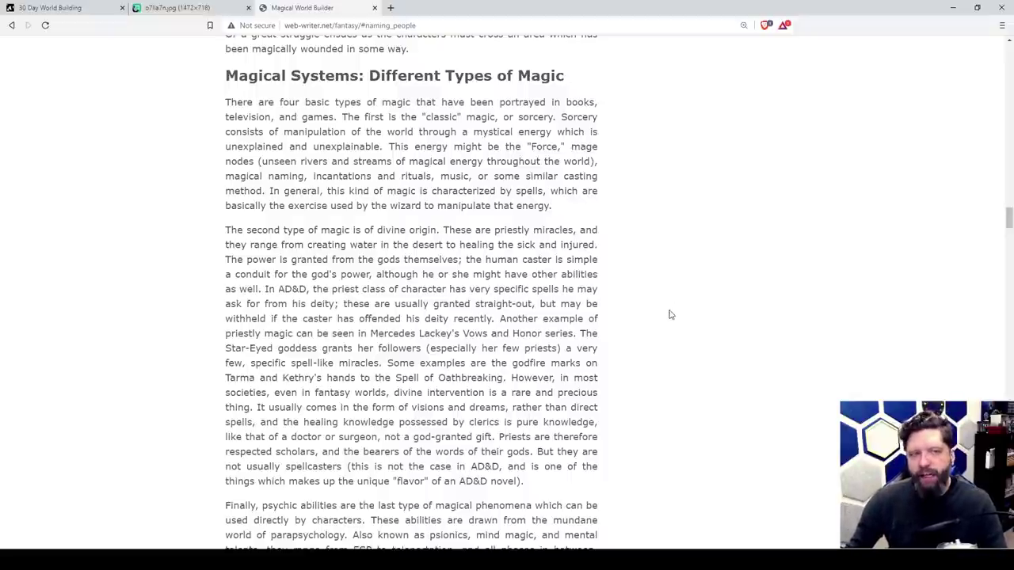
{"action": "scroll", "coordinate": [669, 314], "scroll_direction": "down", "scroll_amount": 2}
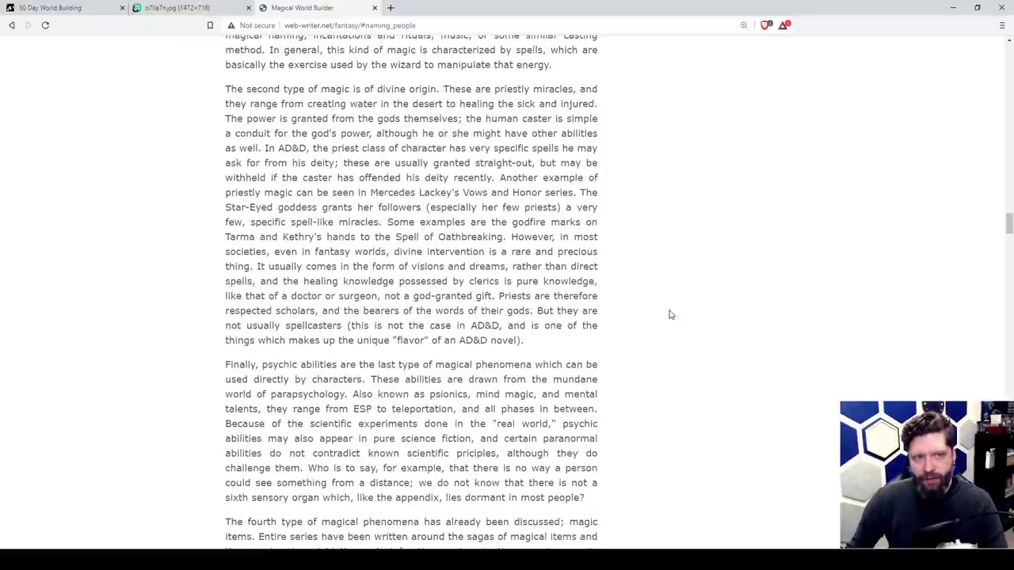
{"action": "scroll", "coordinate": [669, 314], "scroll_direction": "down", "scroll_amount": 2}
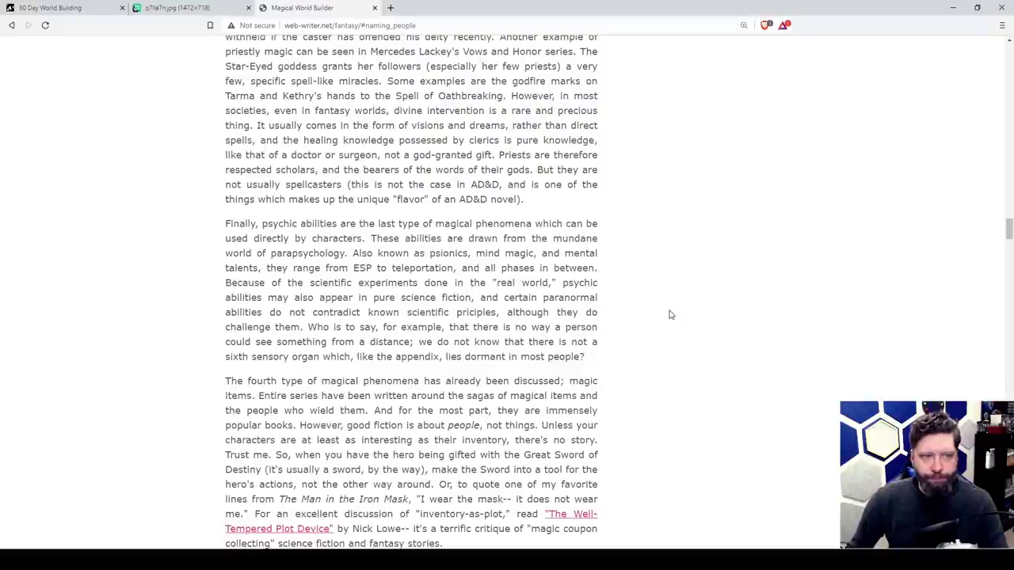
{"action": "scroll", "coordinate": [669, 314], "scroll_direction": "up", "scroll_amount": 2}
{"action": "scroll", "coordinate": [148, 202], "scroll_direction": "up", "scroll_amount": 2}
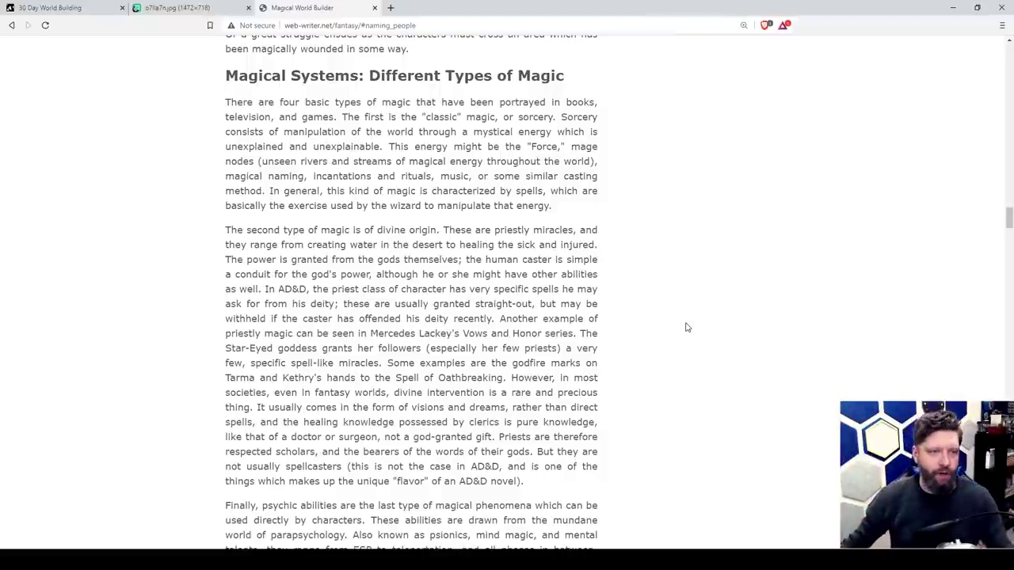
- Scroll the Magical World Builder article down to the Wizard Types section and its sigil chart
{"action": "scroll", "coordinate": [613, 330], "scroll_direction": "down", "scroll_amount": 7}
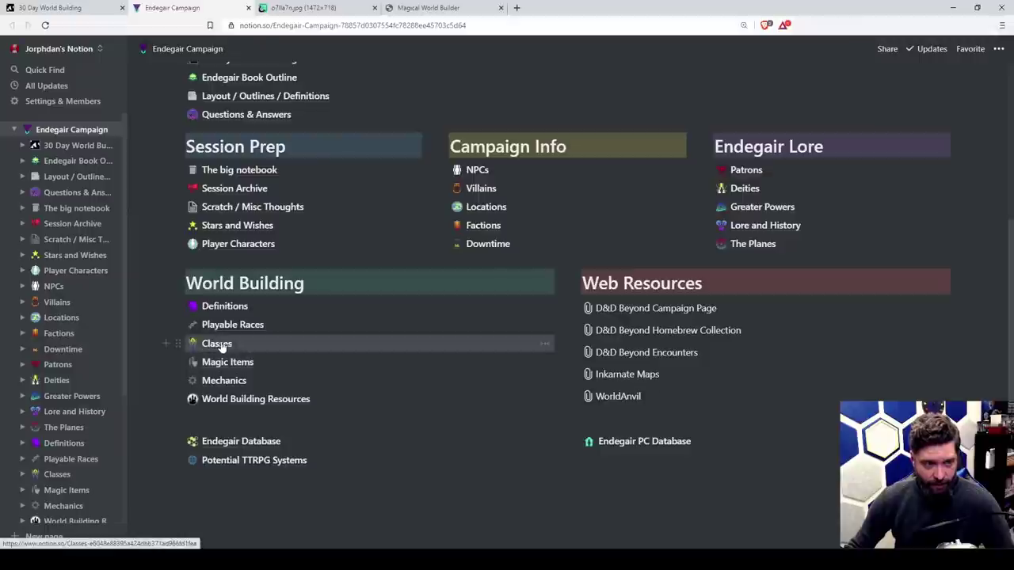
- Open the campaign's Classes page and bring the D&D 5e class list into view
{"action": "left_click", "coordinate": [225, 345]}
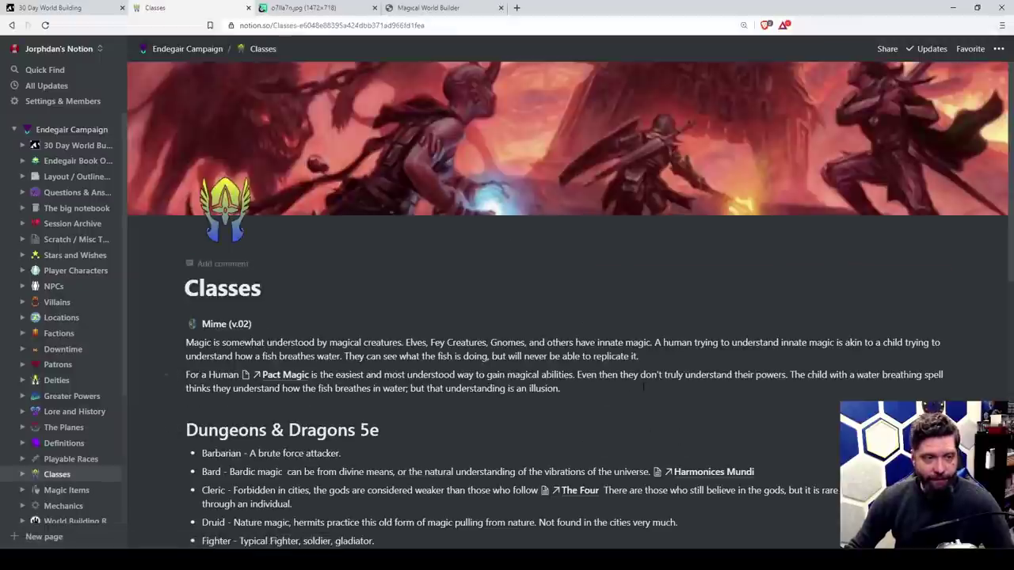
{"action": "scroll", "coordinate": [643, 387], "scroll_direction": "down", "scroll_amount": 2}
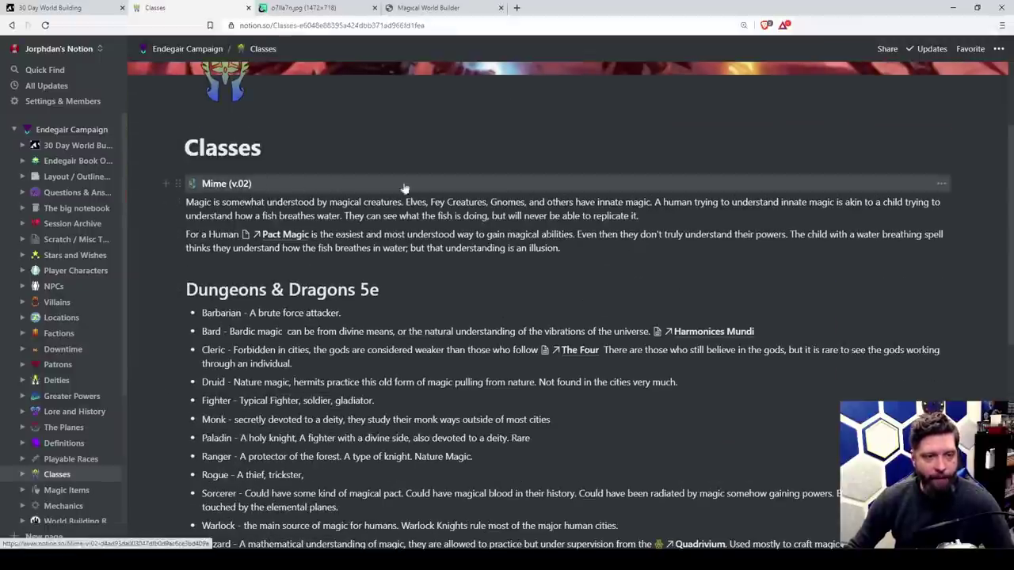
{"action": "scroll", "coordinate": [333, 183], "scroll_direction": "down", "scroll_amount": 2}
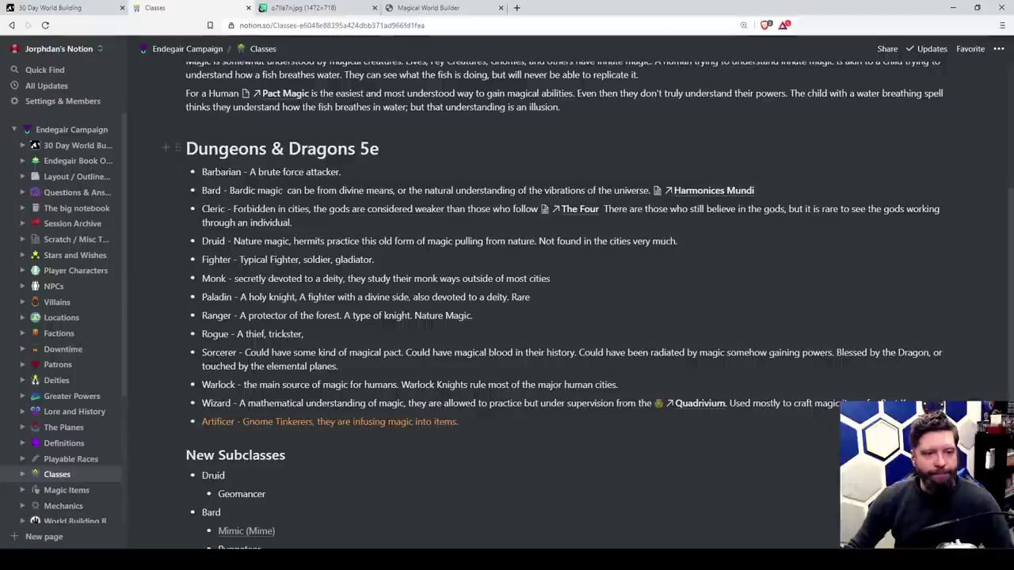
- Undo nesting Barbarian under Bard, then select and deselect the whole class list
{"action": "left_click_drag", "start_coordinate": [178, 172], "coordinate": [389, 166]}
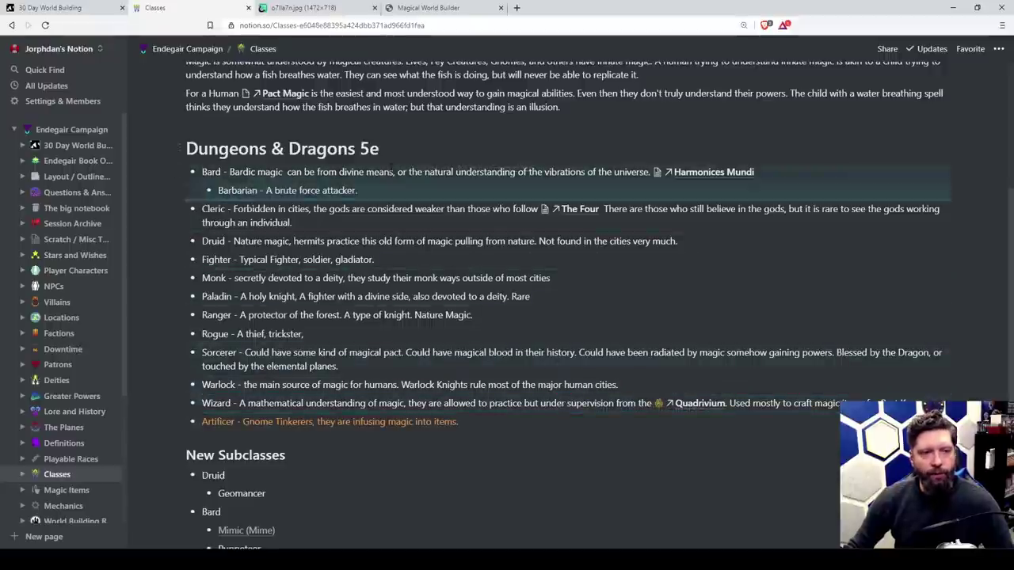
{"action": "key", "text": "ctrl+z"}
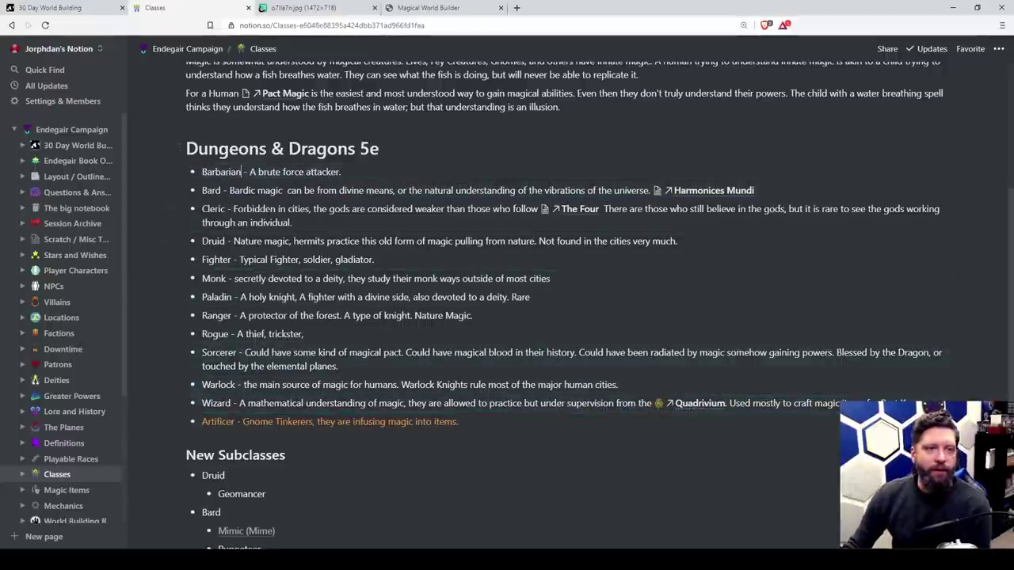
{"action": "left_click_drag", "start_coordinate": [204, 172], "coordinate": [521, 427]}
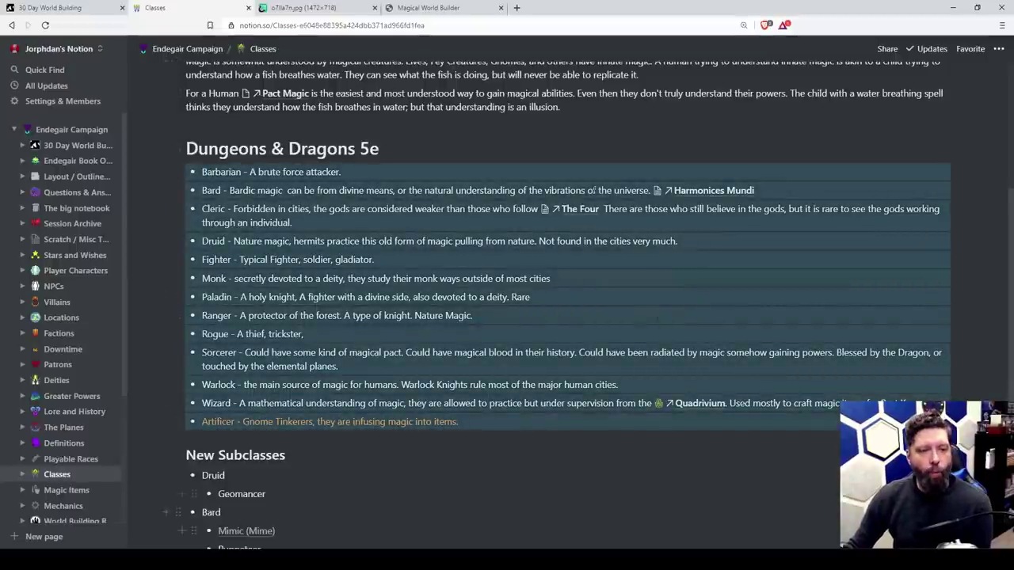
{"action": "left_click", "coordinate": [292, 222]}
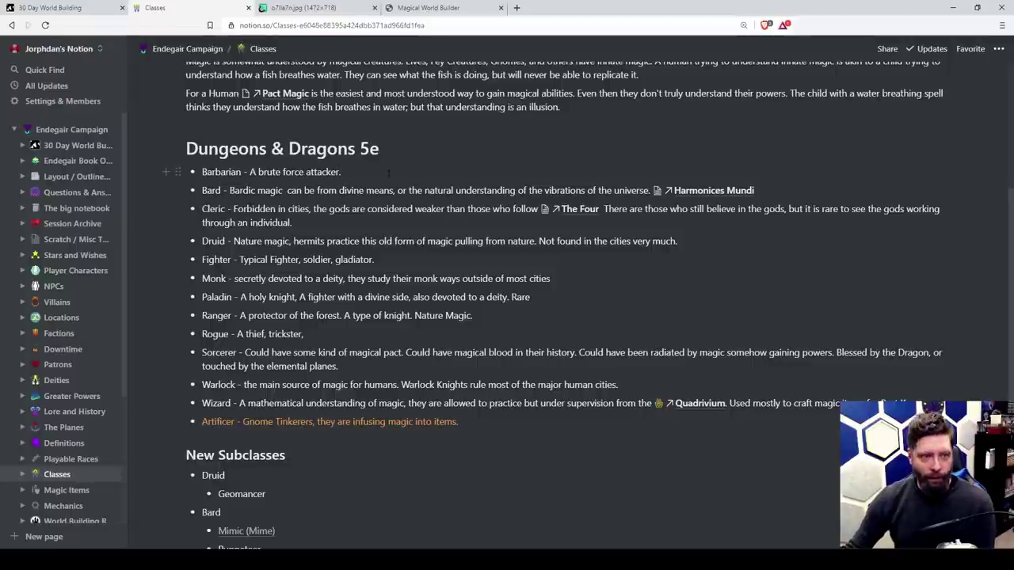
- Delete the double space after 'magic' in the Bard entry so one space remains
{"action": "left_click", "coordinate": [202, 190]}
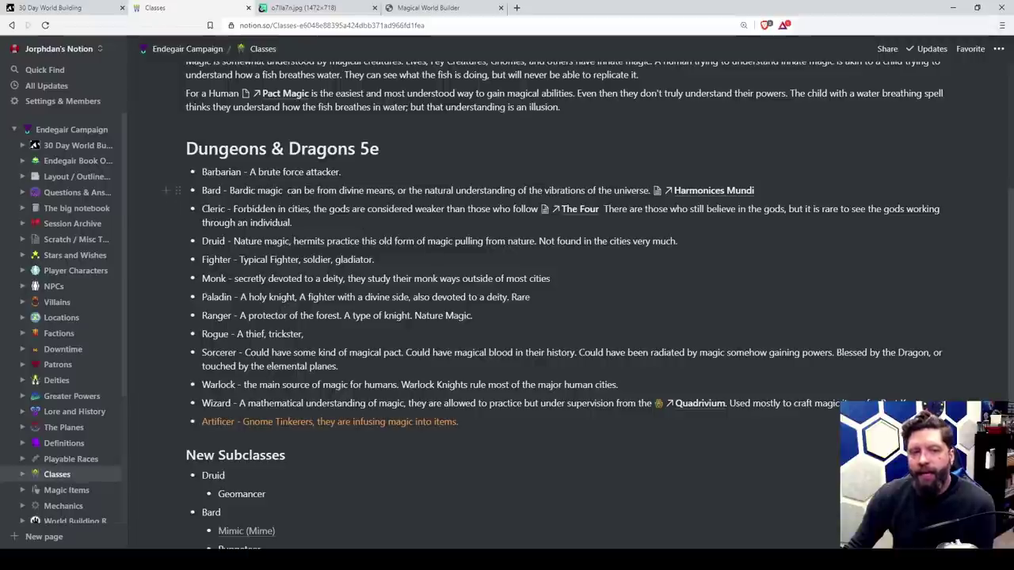
{"action": "key", "text": "BackSpace"}
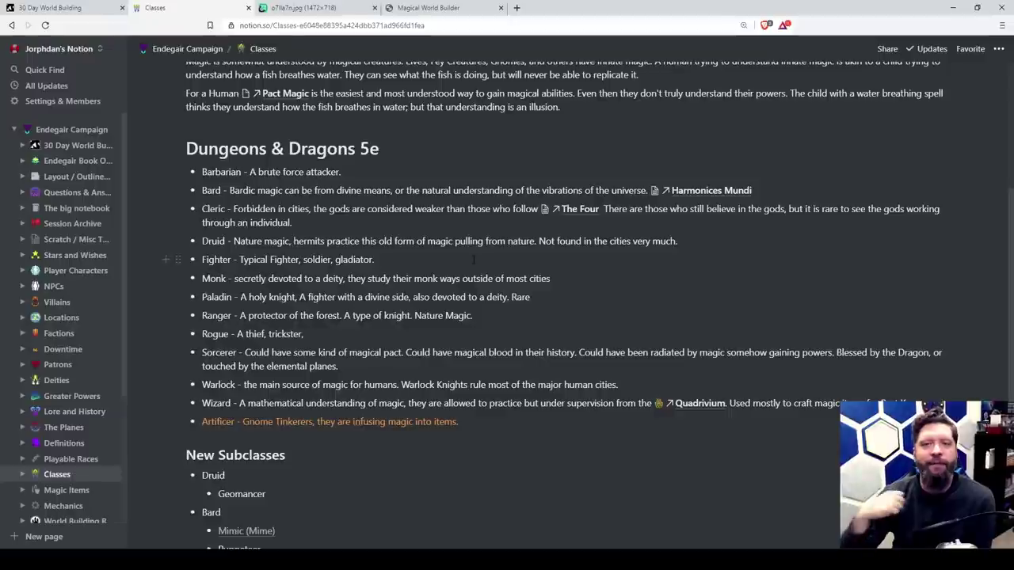
- Open the Harmonices Mundi page in a new tab and scroll to its Musica universalis engraving
{"action": "middle_click", "coordinate": [710, 193]}
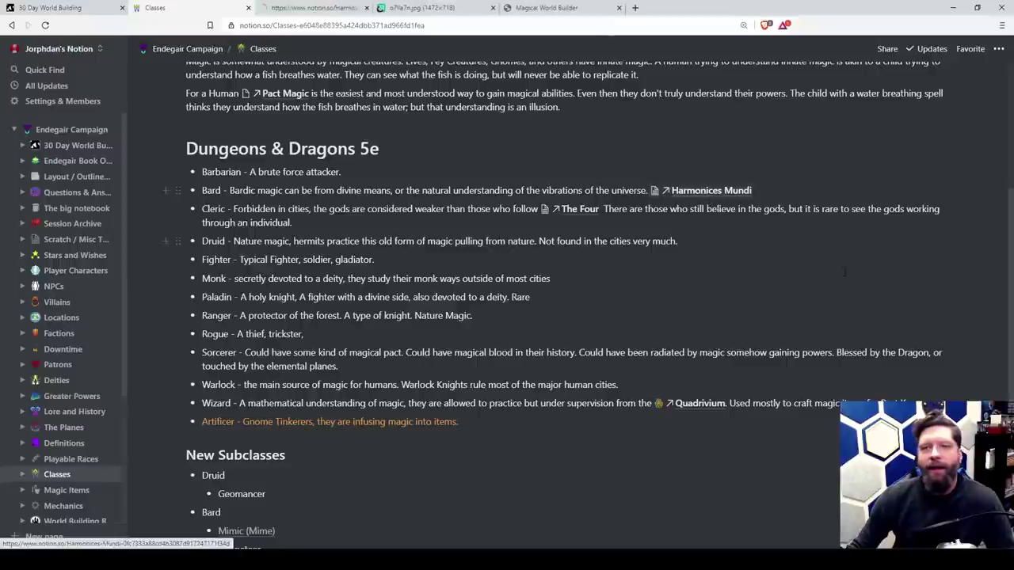
{"action": "left_click", "coordinate": [313, 8]}
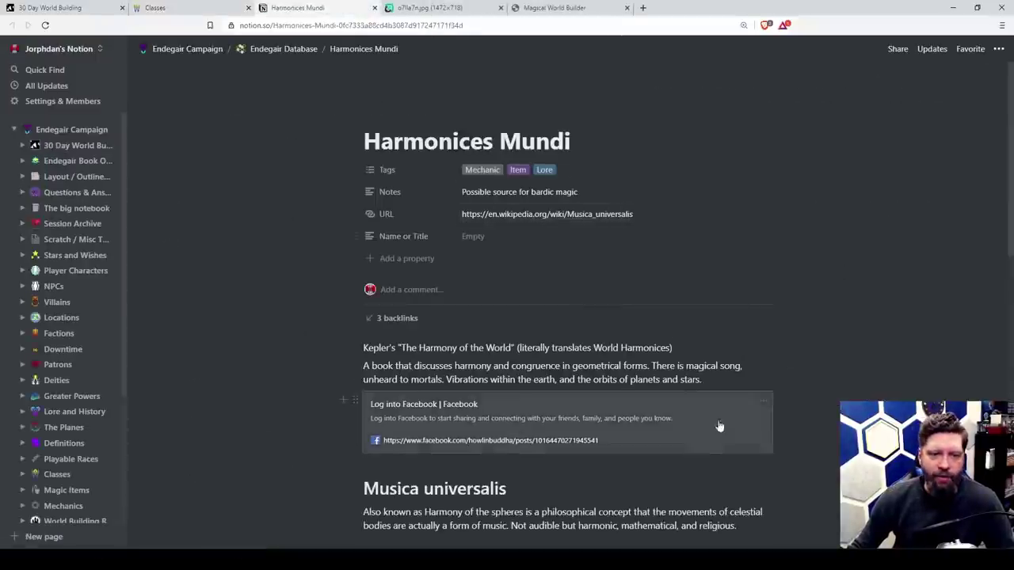
{"action": "scroll", "coordinate": [719, 427], "scroll_direction": "down", "scroll_amount": 5}
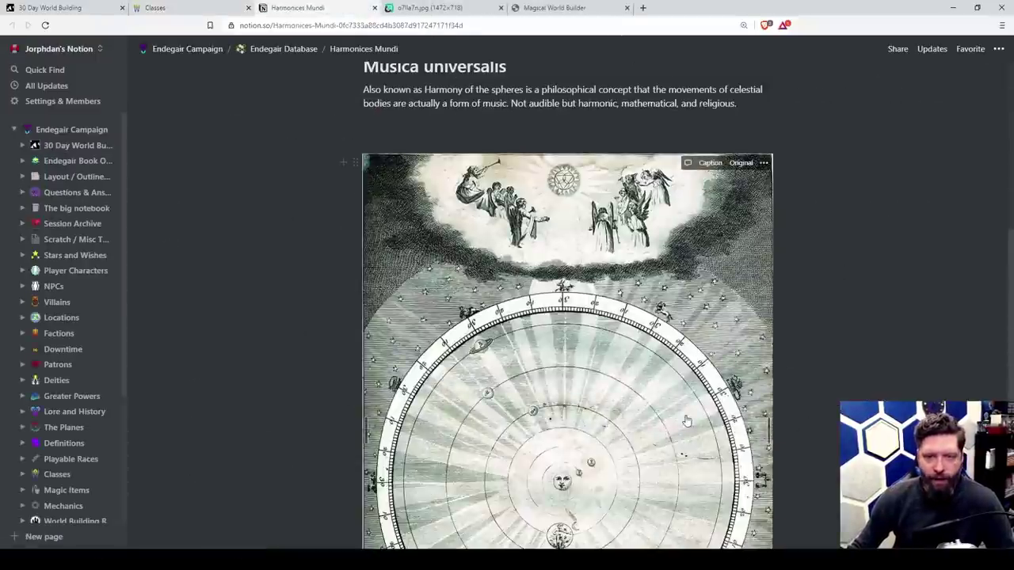
{"action": "scroll", "coordinate": [686, 421], "scroll_direction": "down", "scroll_amount": 3}
{"action": "scroll", "coordinate": [700, 404], "scroll_direction": "up", "scroll_amount": 5}
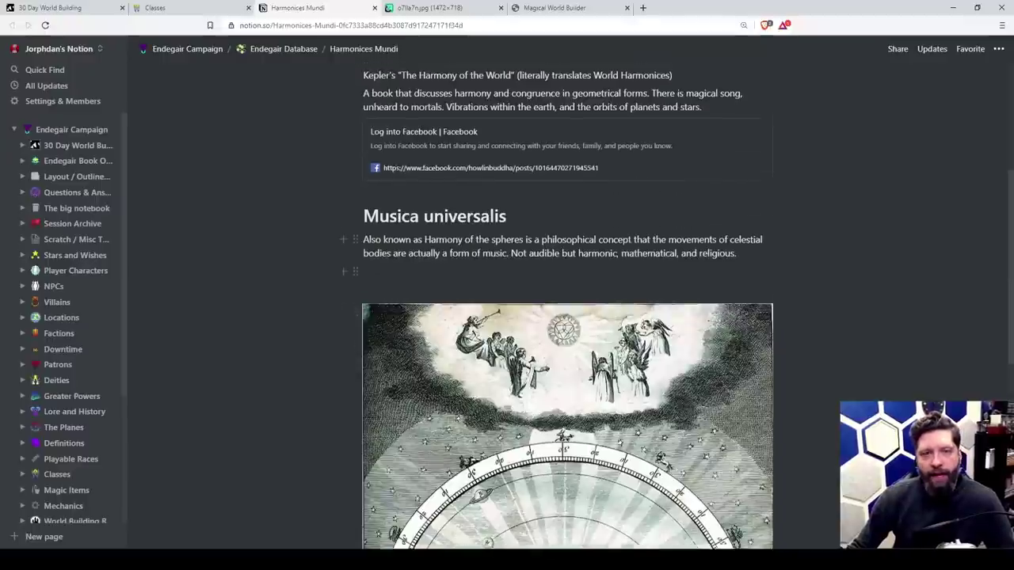
{"action": "scroll", "coordinate": [567, 309], "scroll_direction": "up", "scroll_amount": 2}
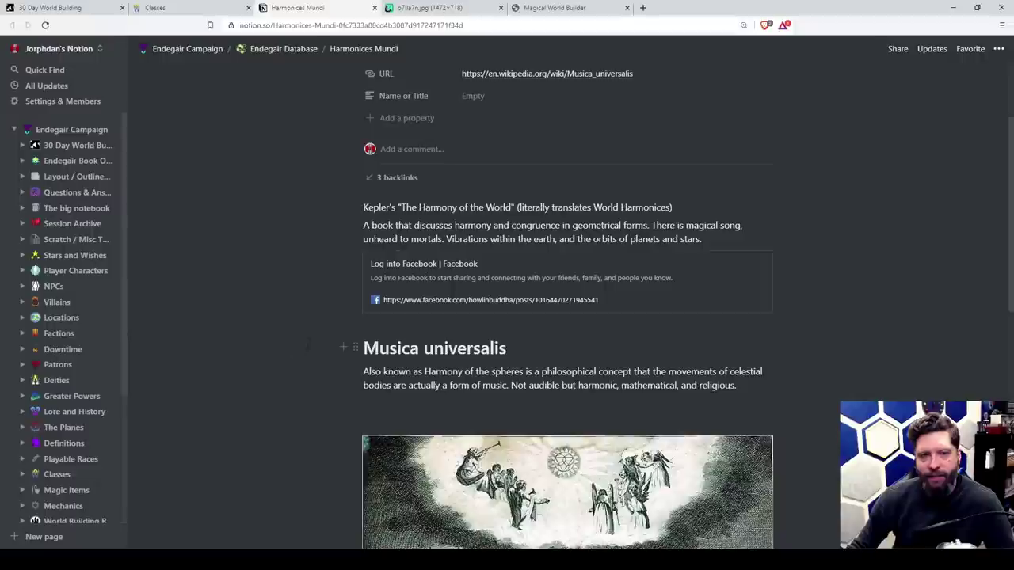
{"action": "scroll", "coordinate": [311, 327], "scroll_direction": "down", "scroll_amount": 2}
{"action": "scroll", "coordinate": [348, 237], "scroll_direction": "down", "scroll_amount": 2}
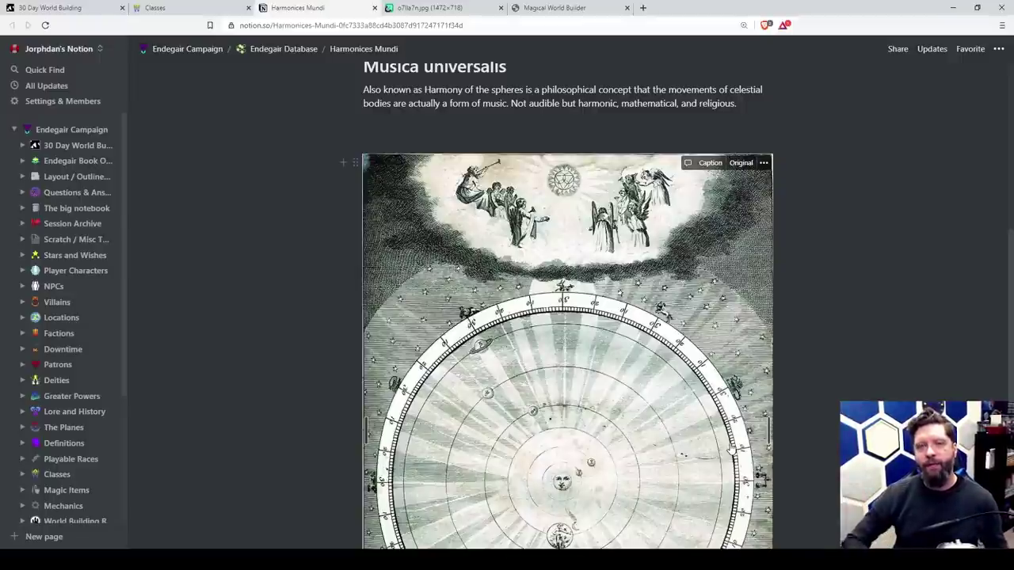
{"action": "scroll", "coordinate": [567, 348], "scroll_direction": "down", "scroll_amount": 10}
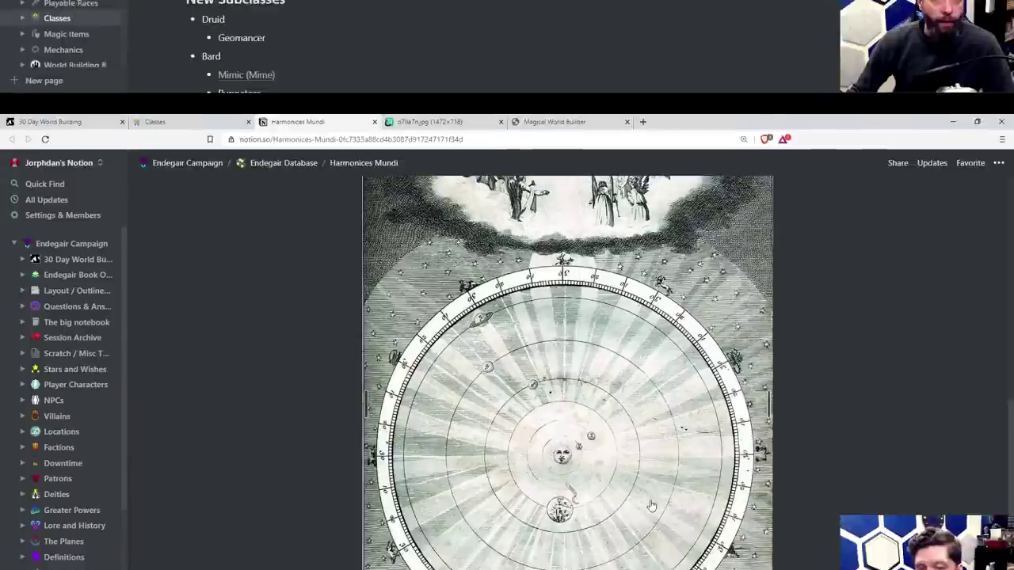